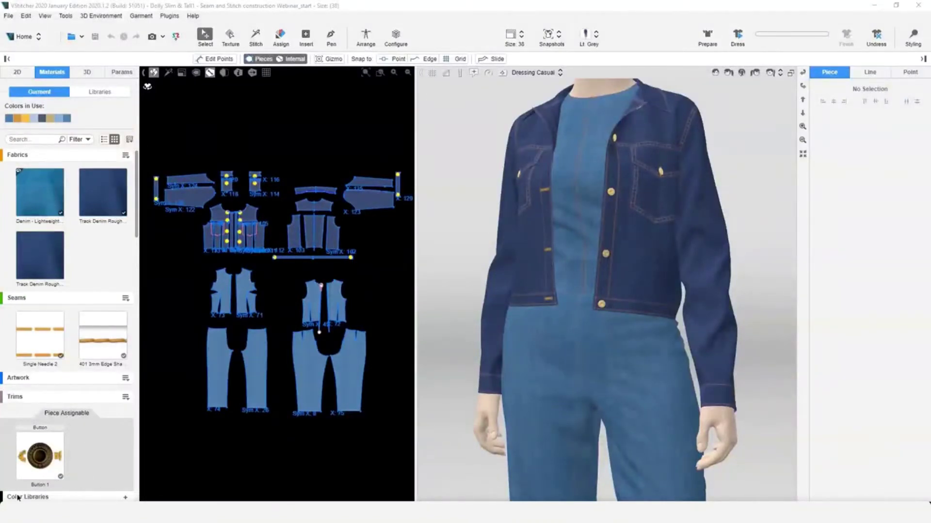
Show the Seams menu list of new seam types, including New Single Needle and New Zigzag
left_click(125, 299)
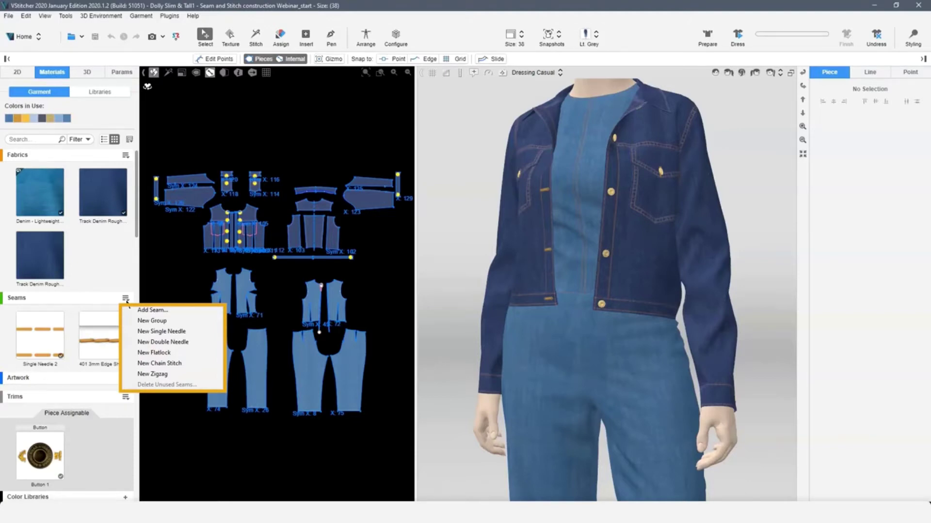
left_click(107, 94)
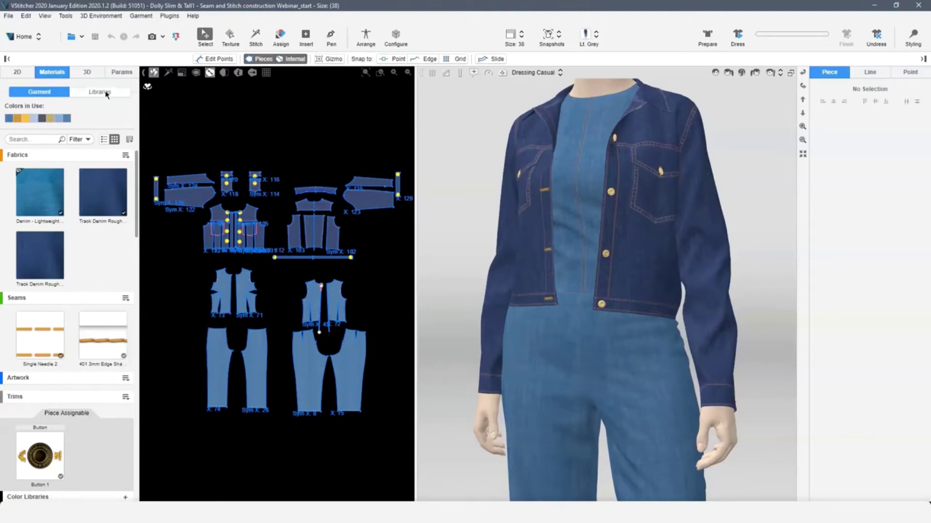
left_click(106, 94)
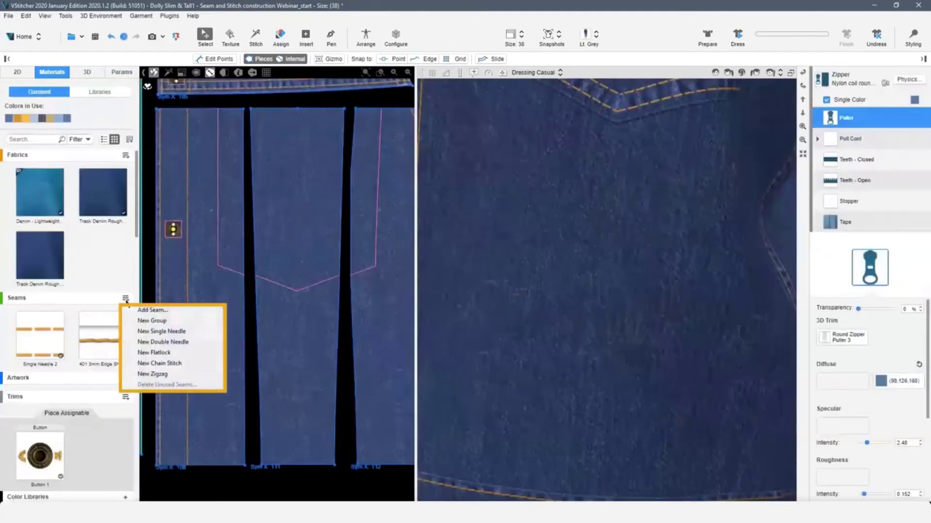
Create a New Single Needle seam, assign it to the panel edges, and colour it orange
left_click(161, 333)
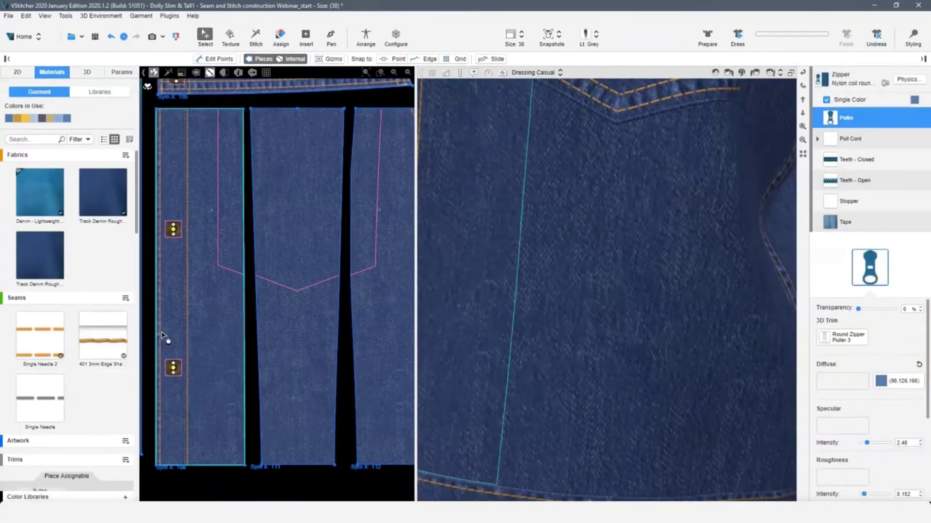
left_click(52, 404)
left_click(281, 36)
left_click(40, 391)
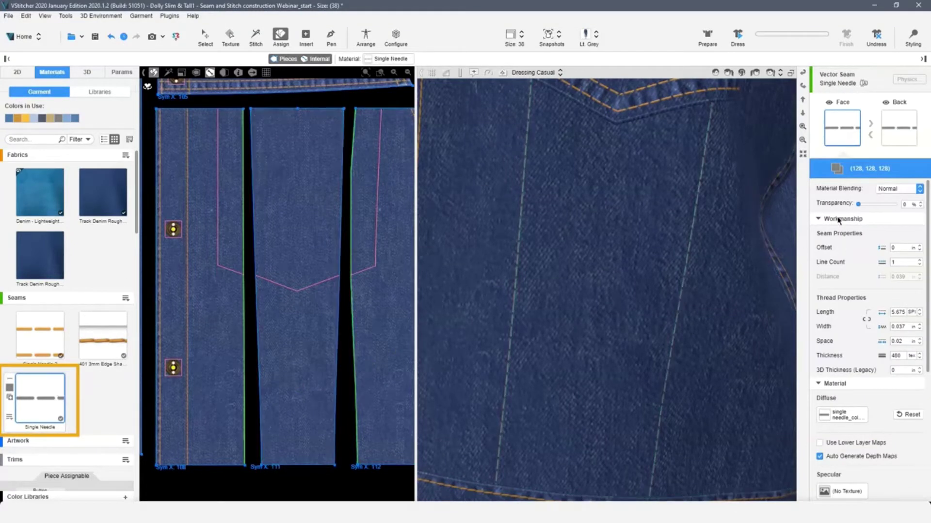
left_click(837, 168)
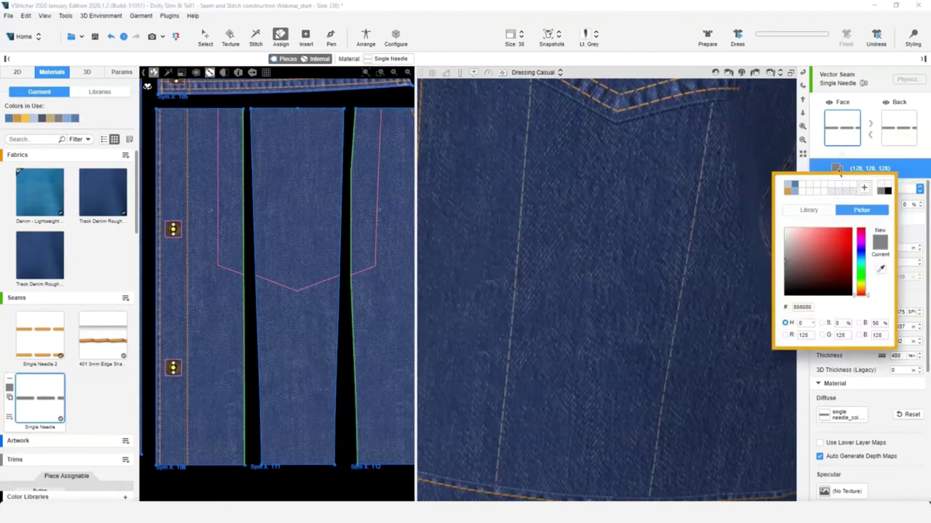
left_click(789, 192)
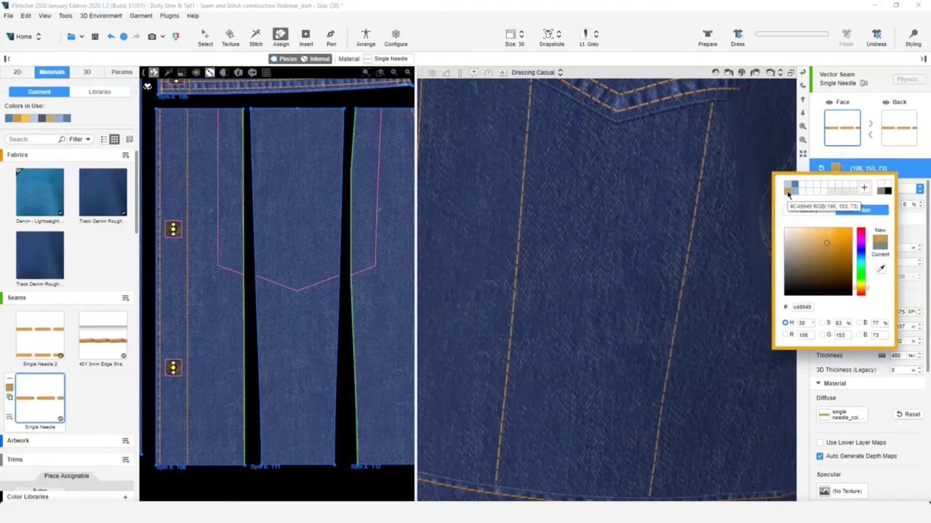
left_click(920, 235)
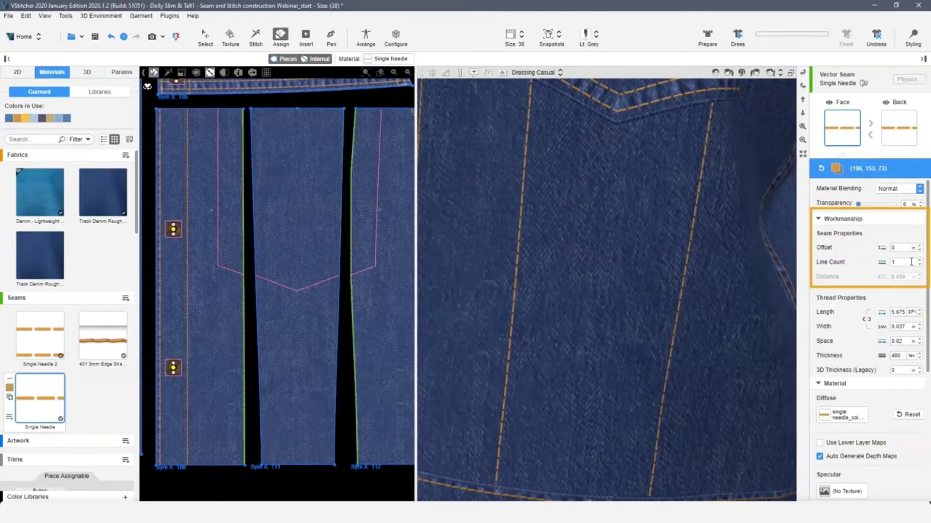
Give the seam a 0.15 in edge offset with 2 stitch lines and a larger row distance
left_click(906, 247)
type(".15")
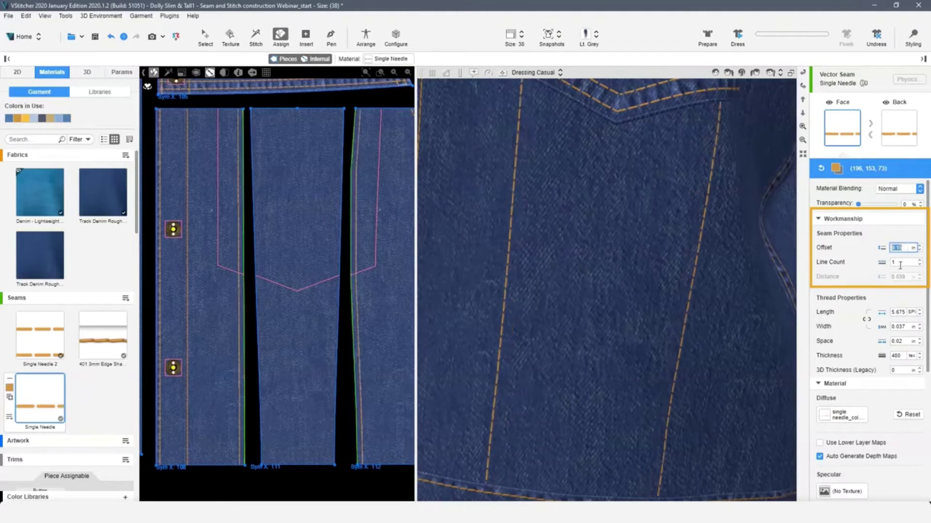
key("Tab")
type("2")
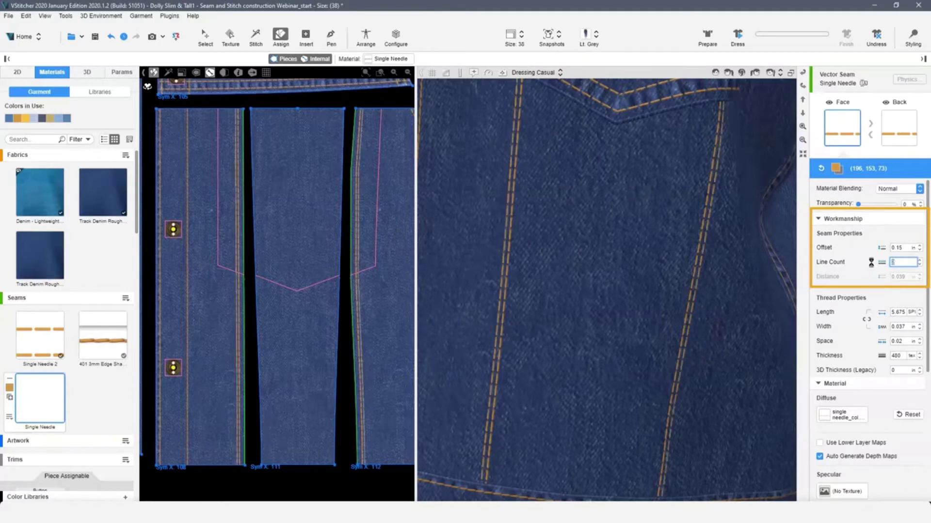
key("Return")
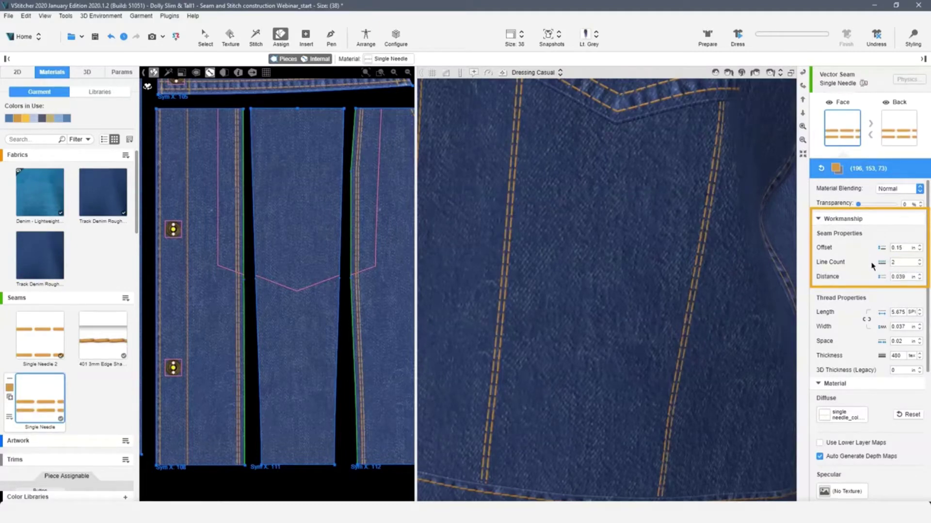
key("Tab")
type("0.08")
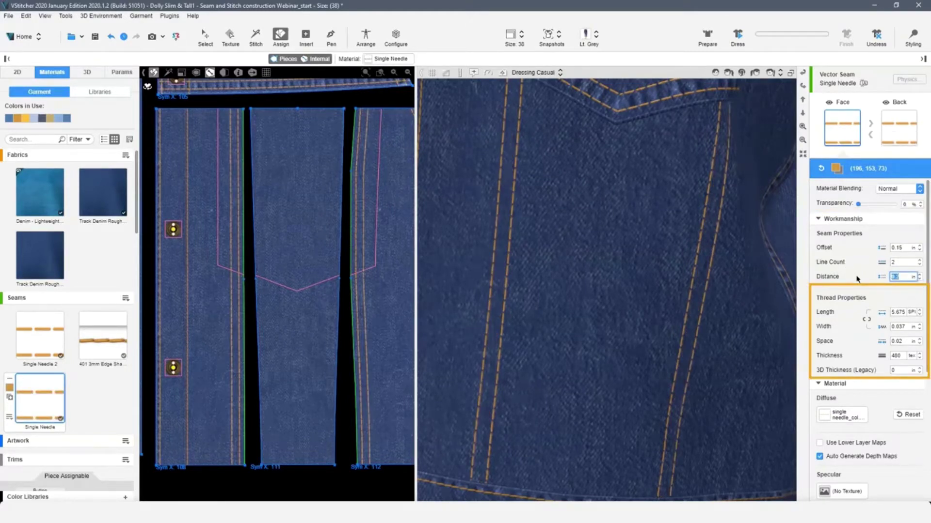
left_click(911, 312)
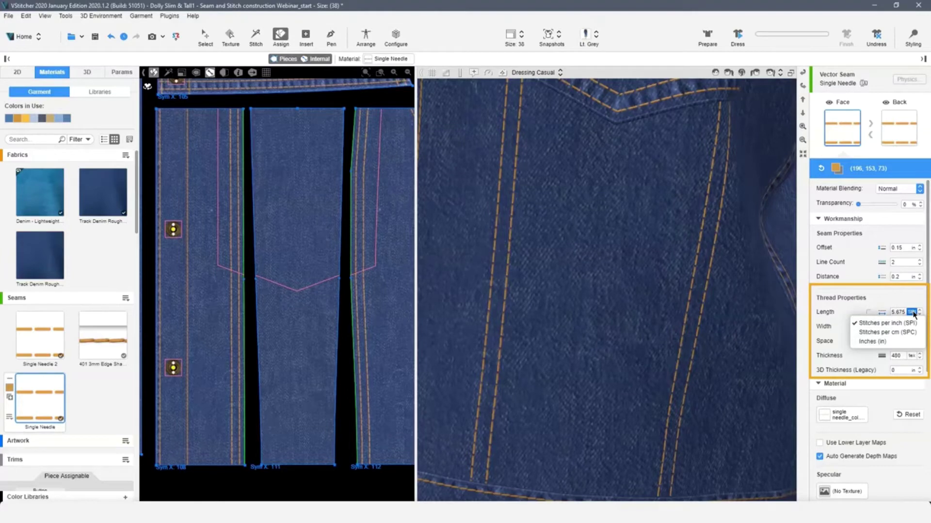
Set the double seam's thread length to 6 SPI and check its width, spacing and thickness values
left_click(897, 315)
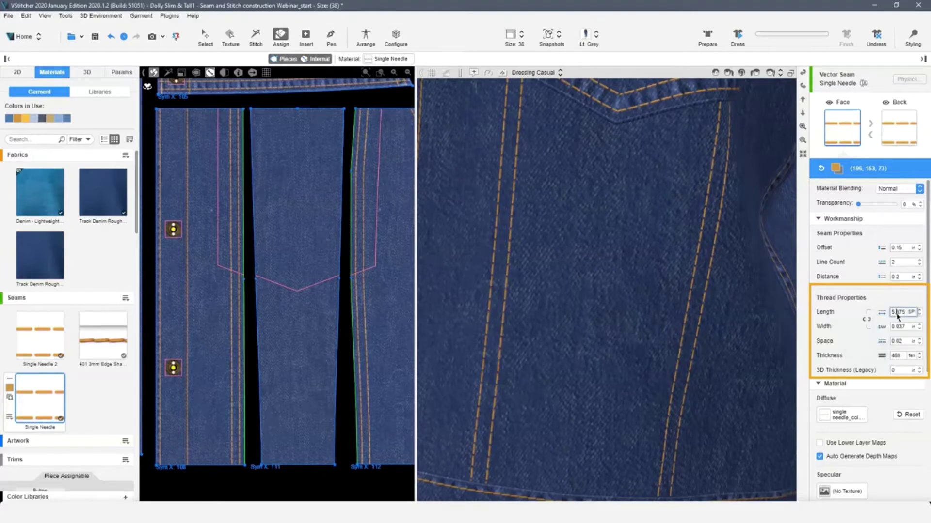
double_click(897, 315)
type("1")
left_click(904, 329)
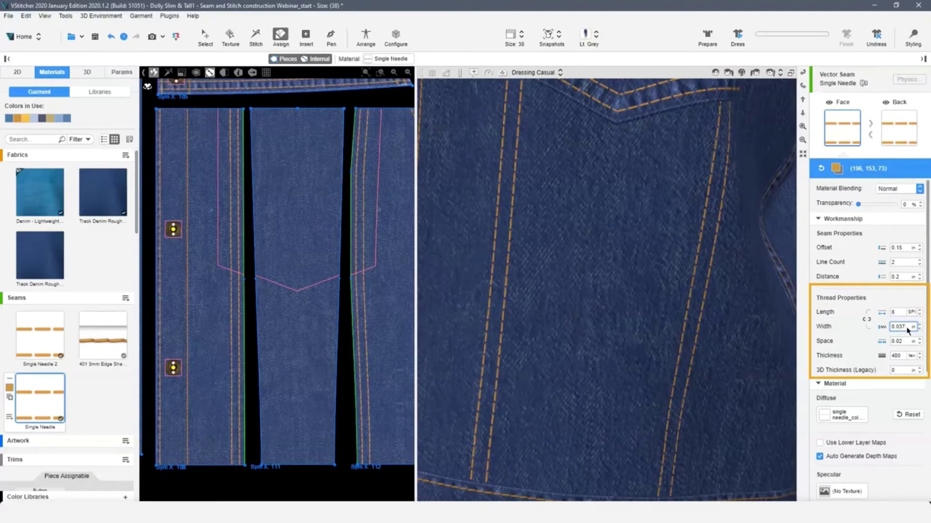
left_click(906, 342)
left_click(912, 355)
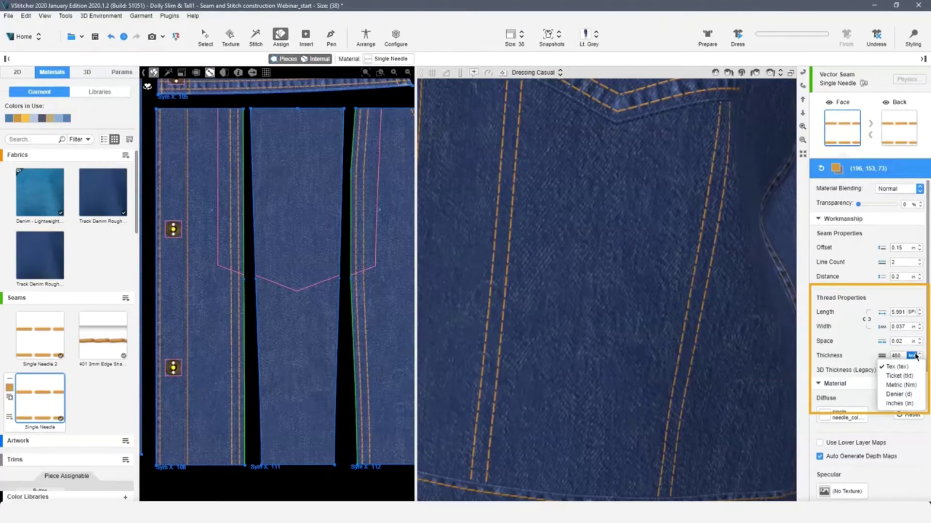
left_click(903, 355)
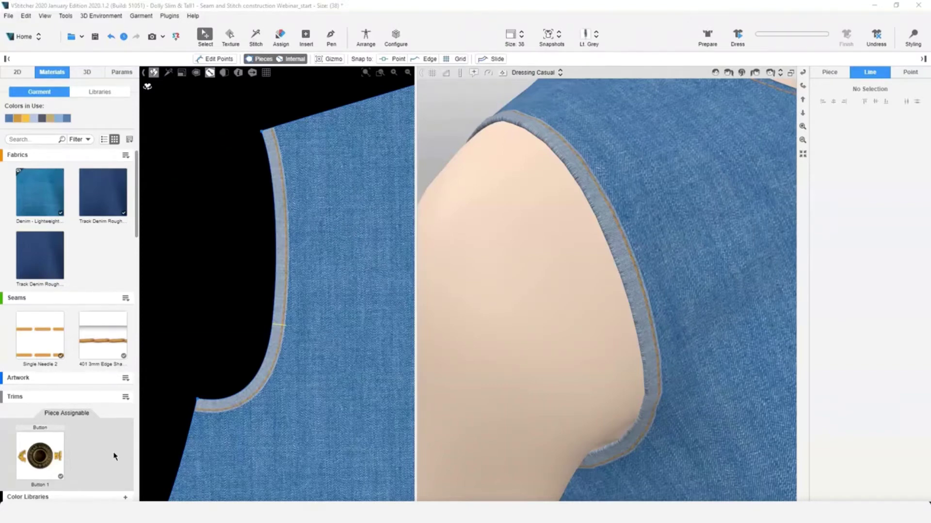
left_click(45, 195)
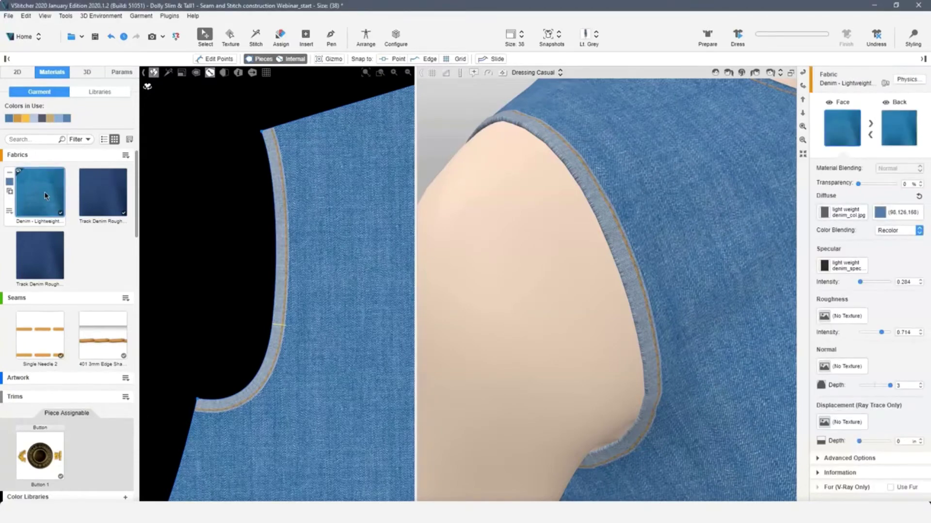
Send the Denim - Lightweight diffuse texture image to Photoshop for editing
left_click(845, 213)
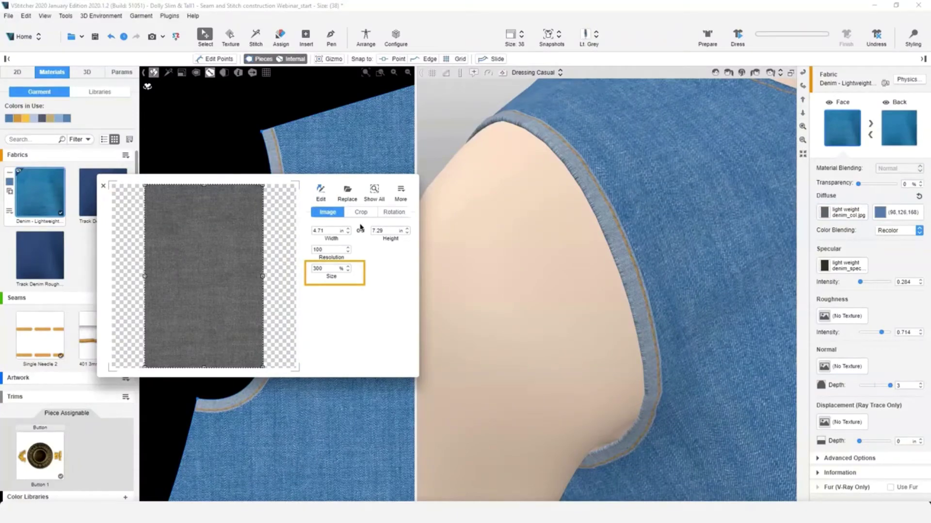
left_click(321, 191)
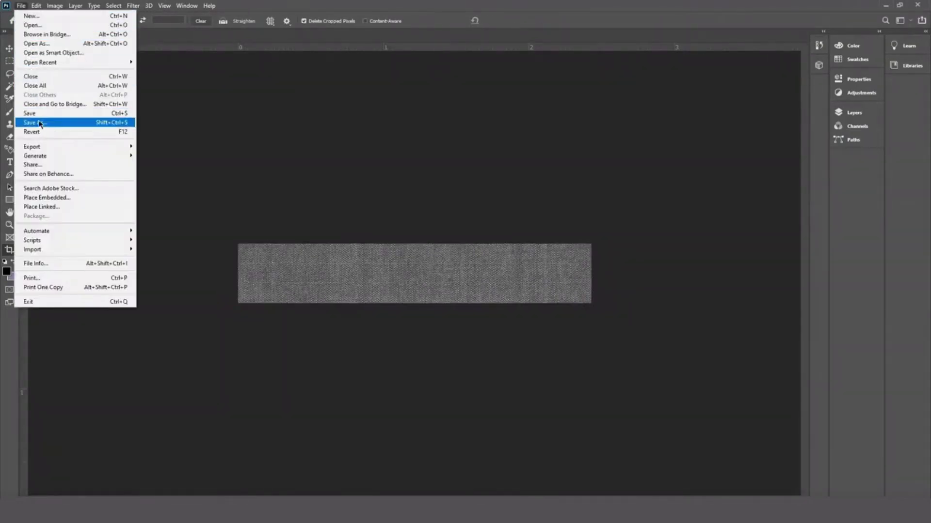
Save the cropped denim strip as a separate image with Save As
left_click(39, 123)
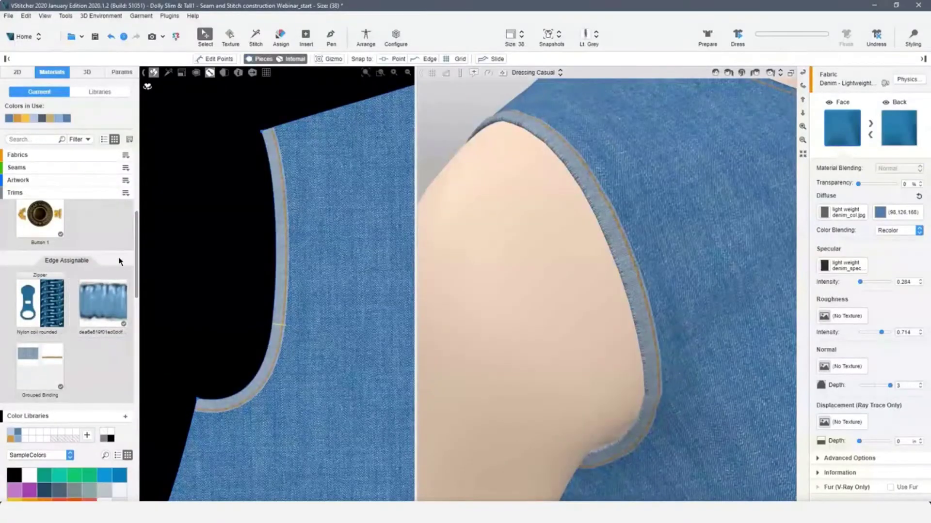
Add an edge-assignable binding trim with 0.25 crop height and assign it to the armhole
scroll(121, 257, "up", 1)
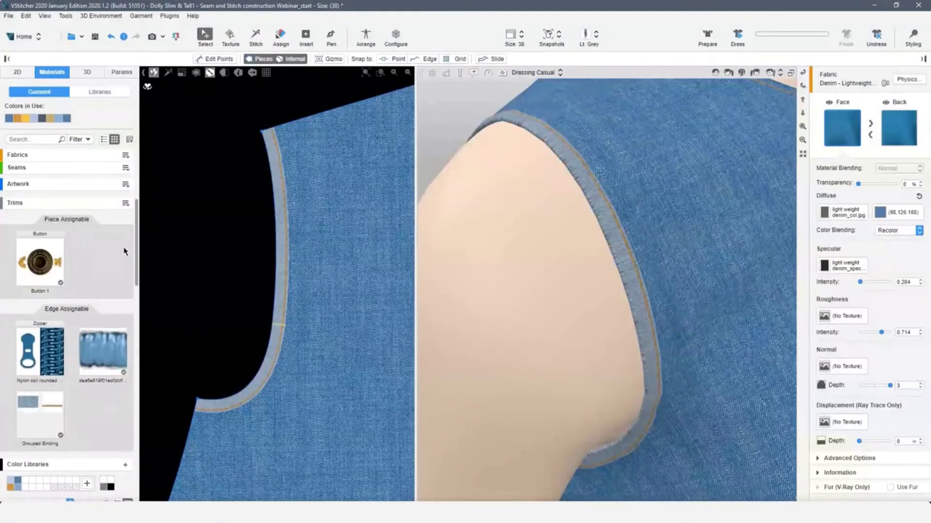
left_click(125, 204)
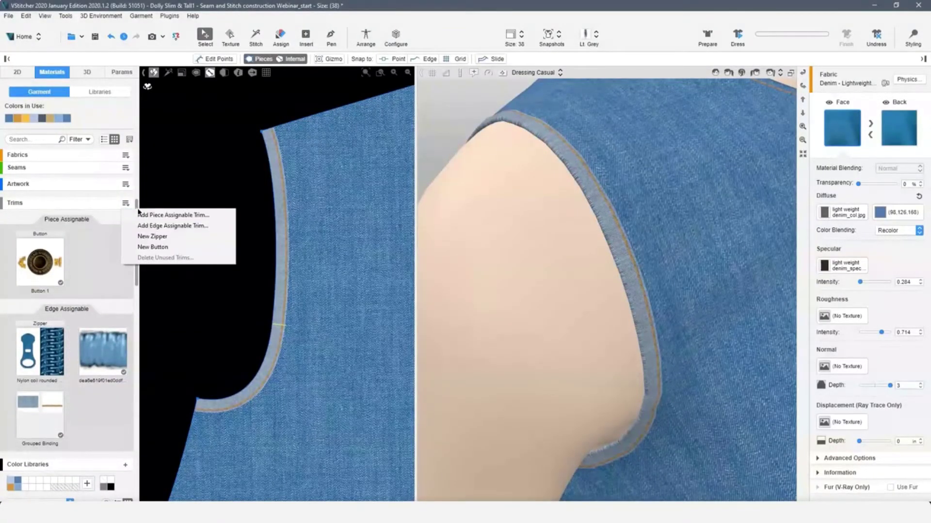
left_click(166, 226)
double_click(383, 231)
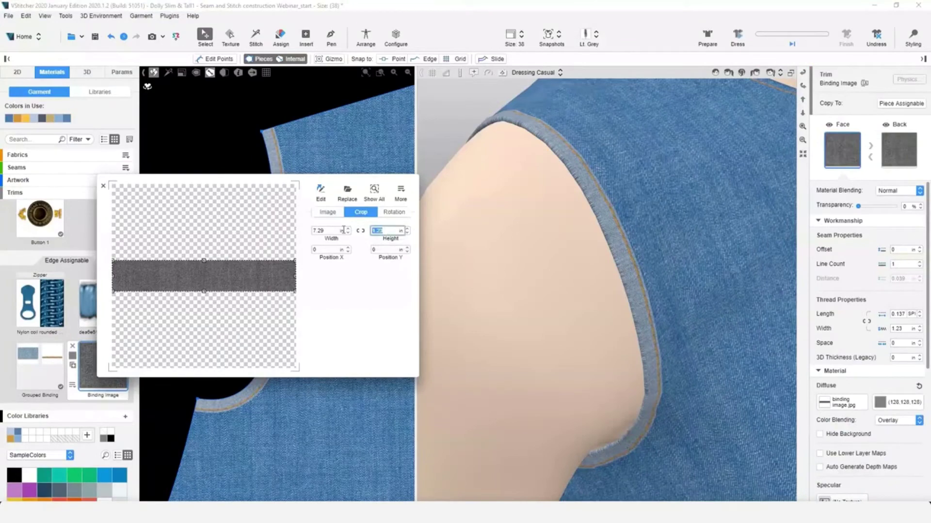
type(".25")
key("Return")
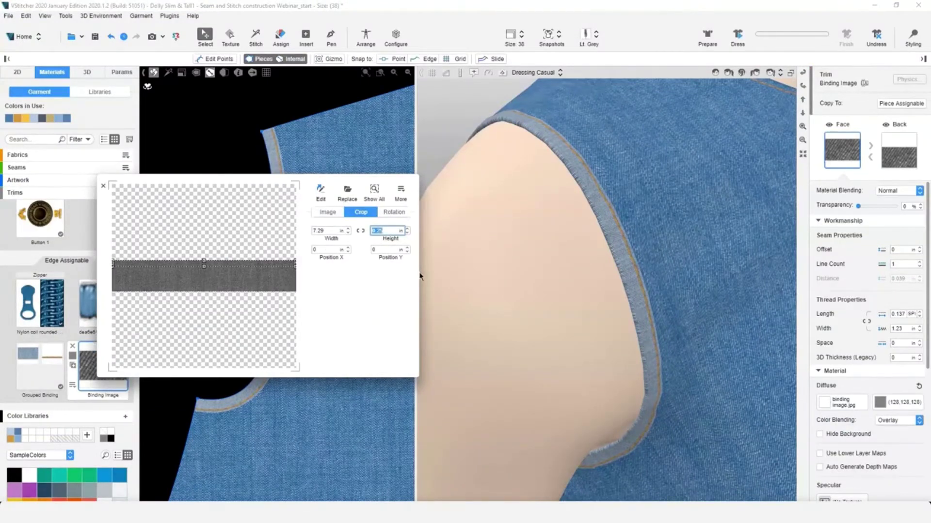
left_click(279, 35)
left_click(277, 252)
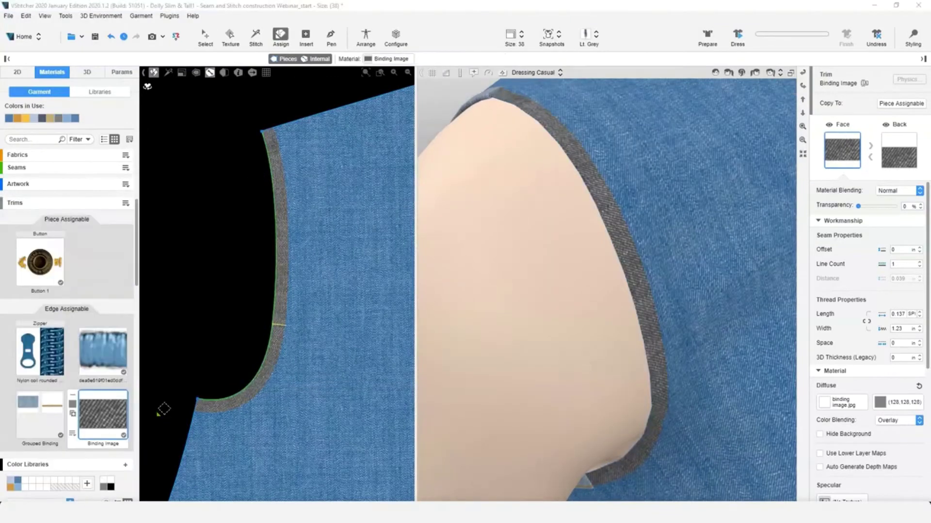
Combine the binding with the 401 3mm seam, tint it light blue, and set 0.03 in thickness
scroll(115, 283, "up", 2)
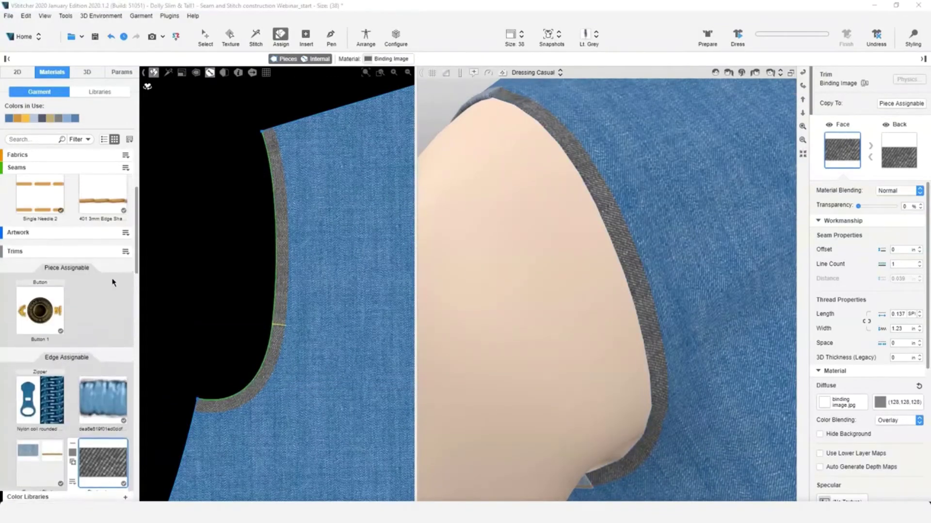
left_click_drag(101, 200, 42, 432)
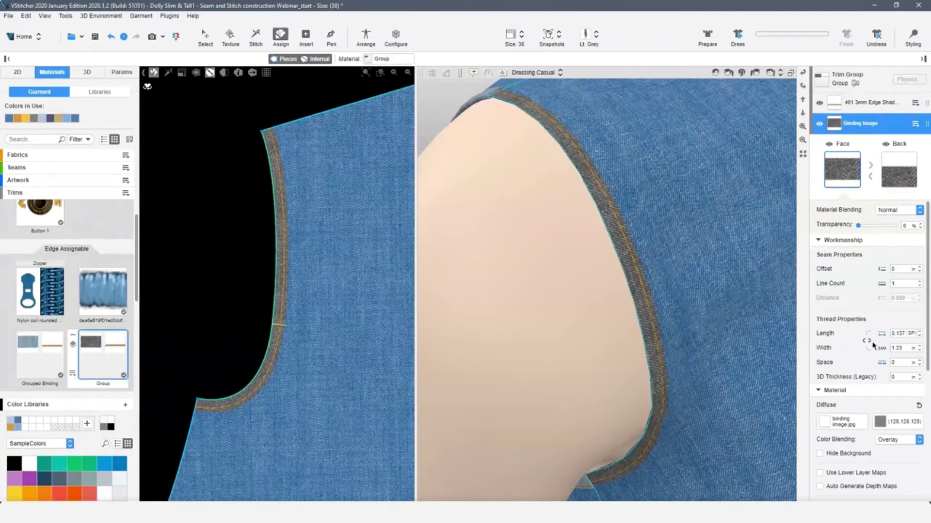
left_click(894, 427)
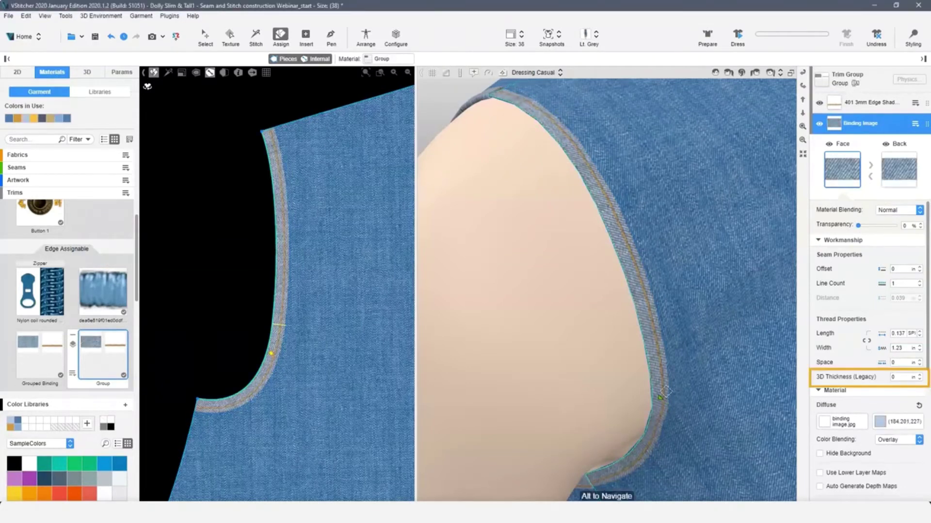
left_click(904, 377)
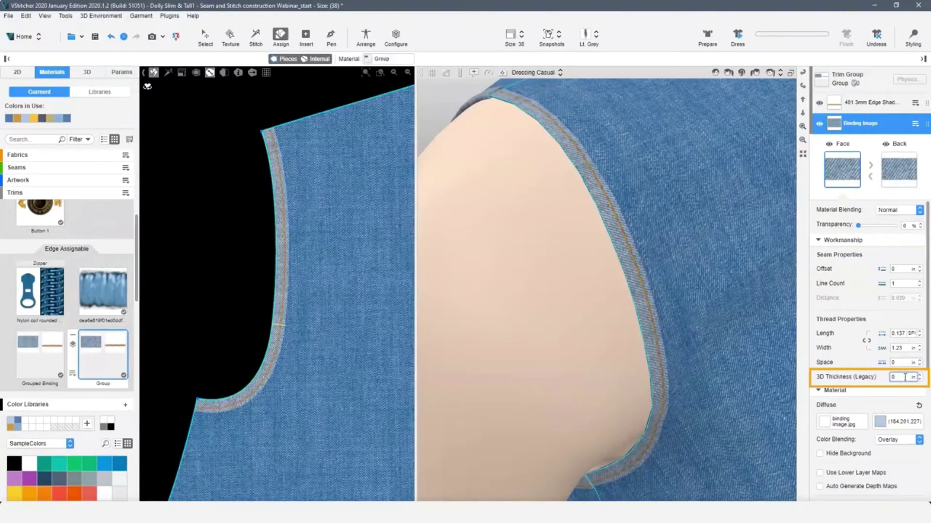
type(".03")
key("Return")
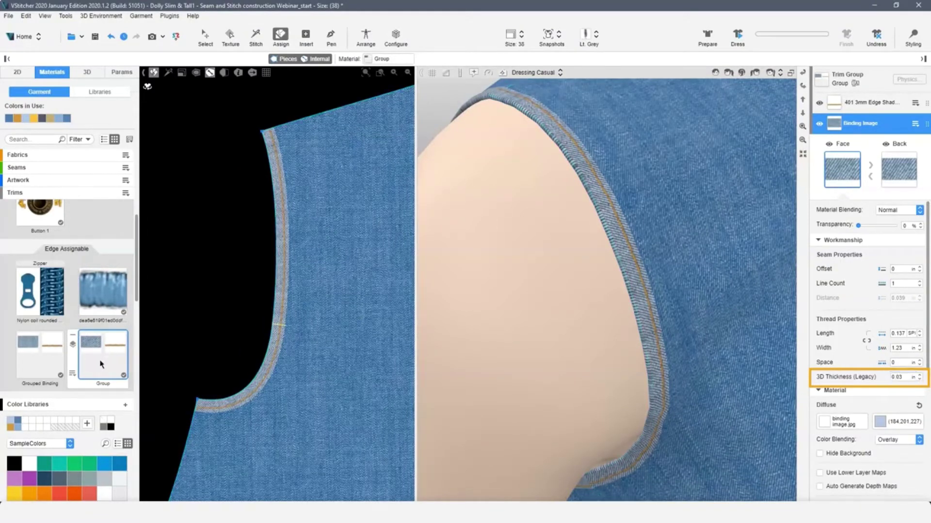
mouse_move(40, 346)
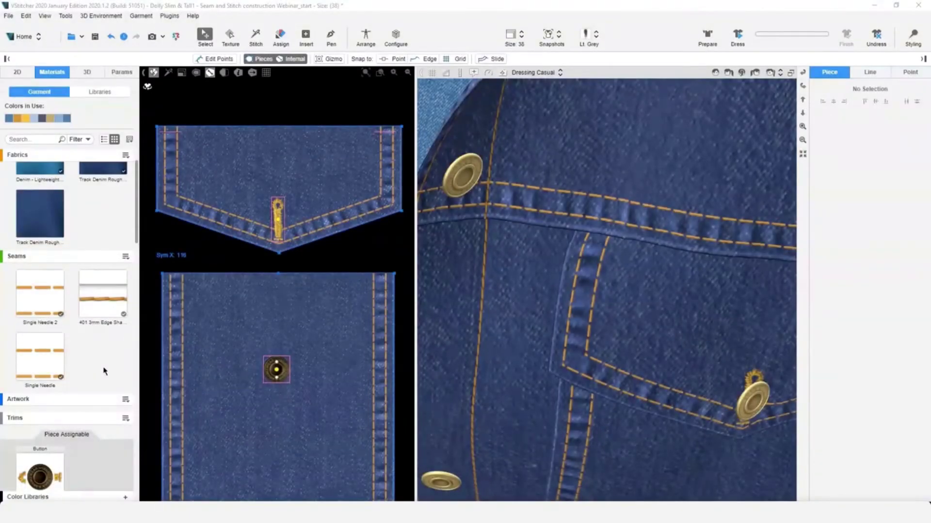
Add a New Zigzag seam, assign it to the pocket corners, and make its thread orange
left_click(125, 257)
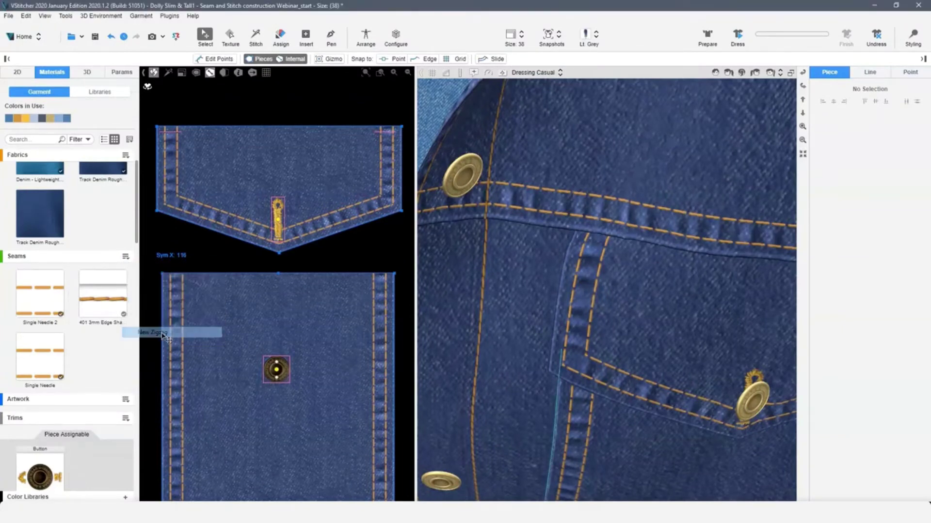
left_click_drag(162, 335, 165, 338)
left_click(277, 38)
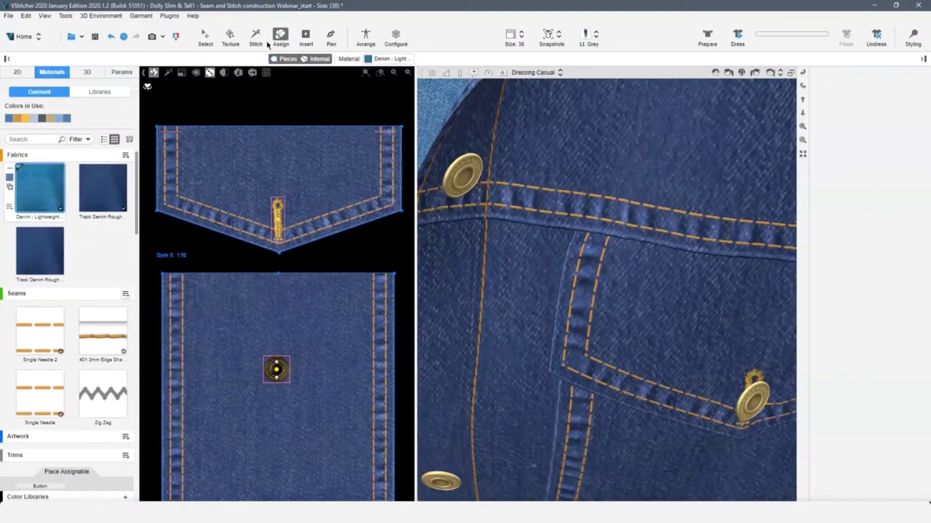
left_click(103, 393)
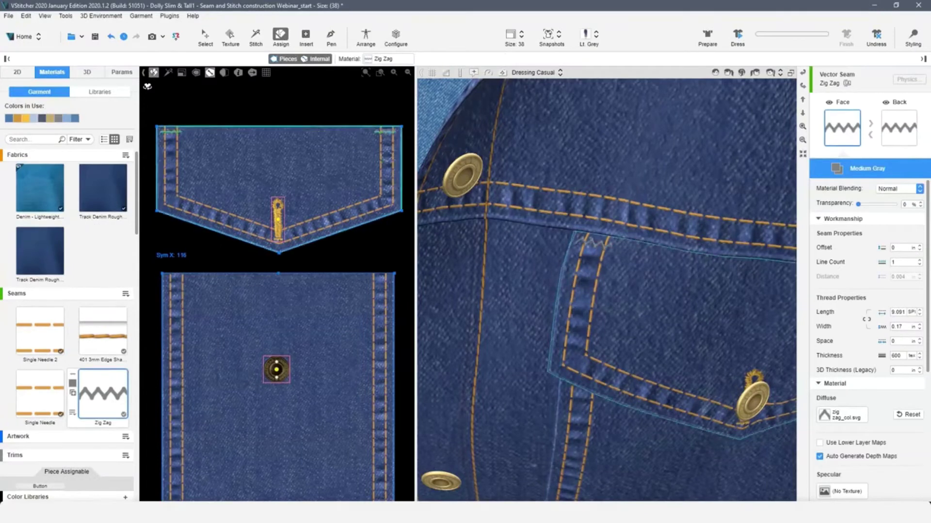
left_click(837, 168)
left_click(830, 245)
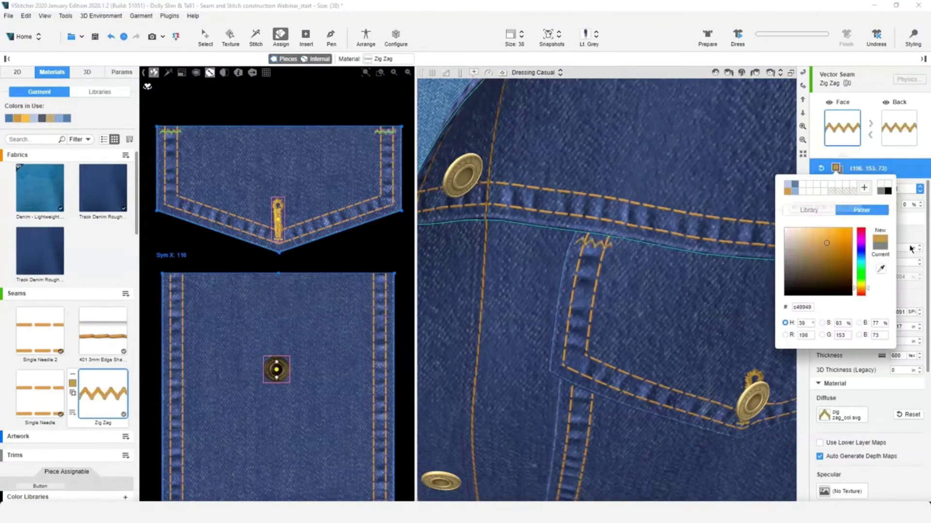
Set the Zig Zag seam to 30 SPI length, 0.2 width and 1500 thickness
double_click(899, 311)
type("30")
key("Tab")
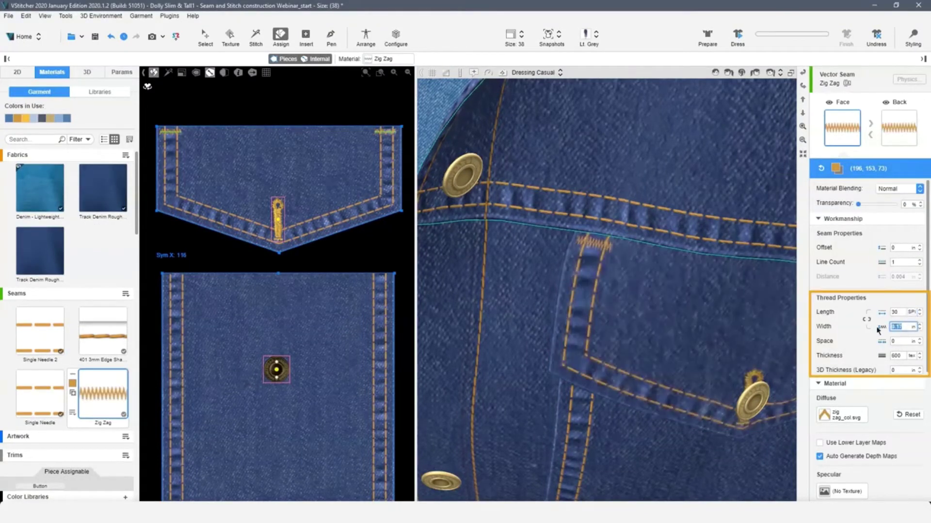
type("0.2")
key("Tab")
type("1500")
key("Return")
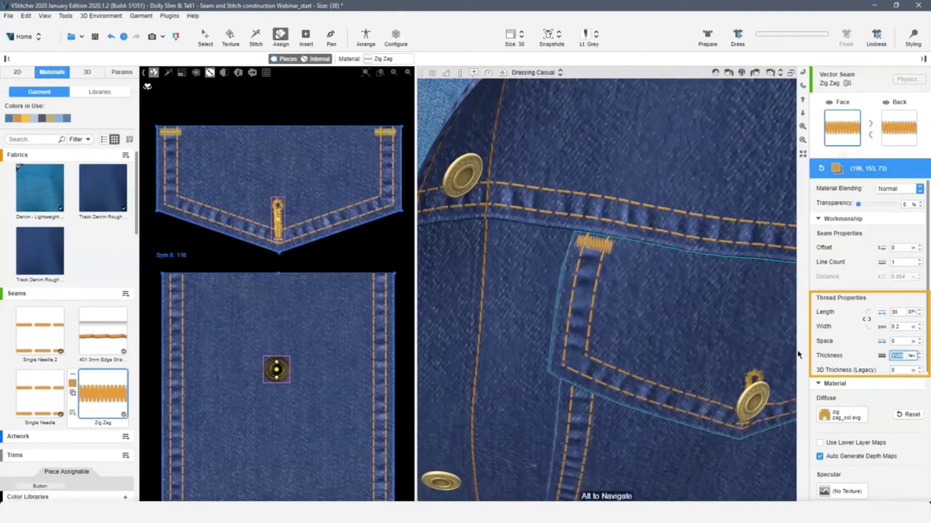
scroll(921, 391, "down", 5)
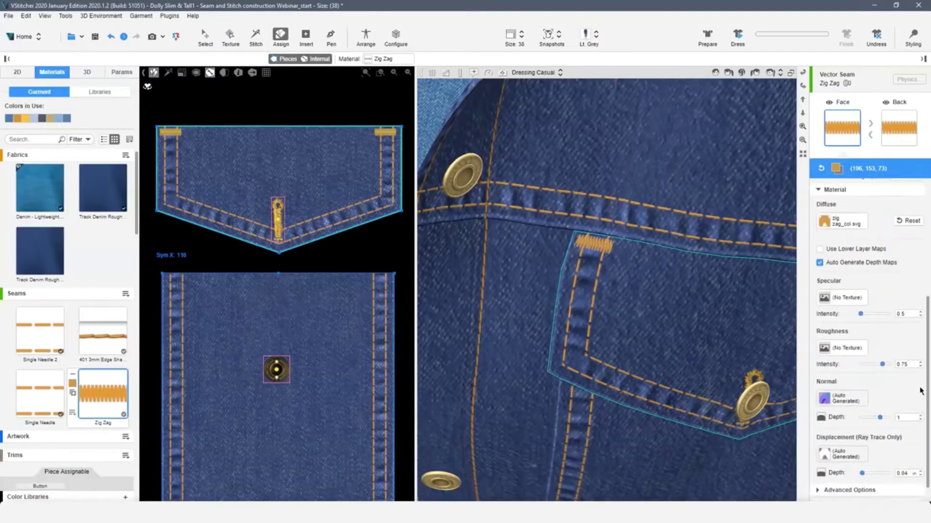
Scroll the properties panel and bring the jacket's lower front and hem band into view
scroll(920, 391, "down", 1)
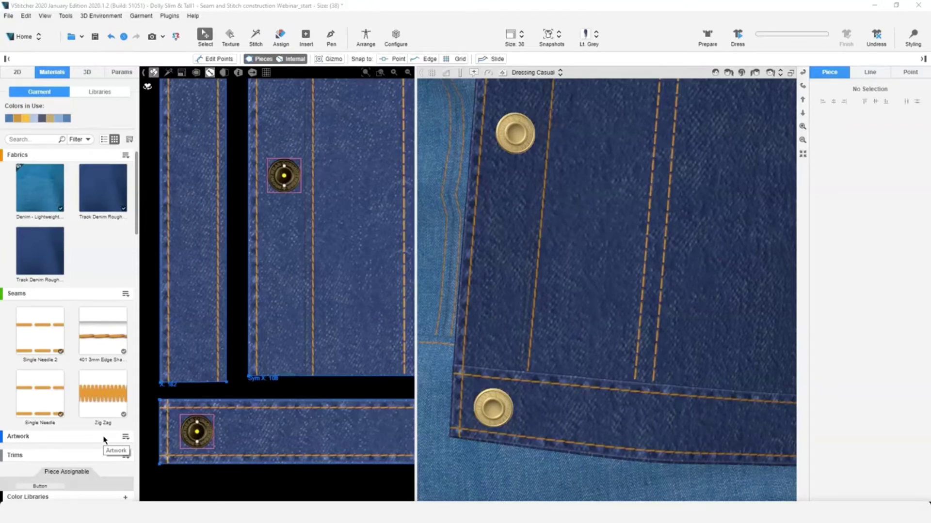
Open the 401 3mm Edge Stitch seam's diffuse texture in the image editor popup
left_click(99, 326)
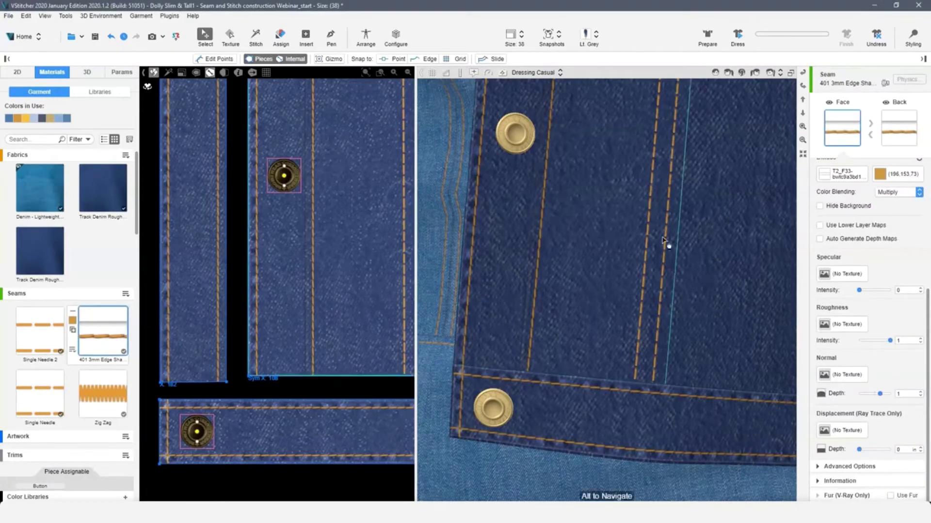
scroll(839, 185, "up", 5)
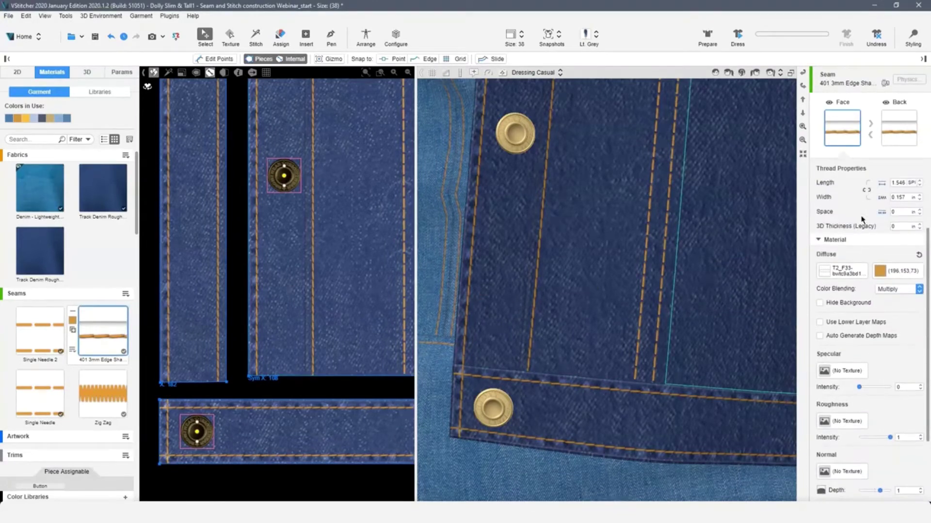
left_click(855, 377)
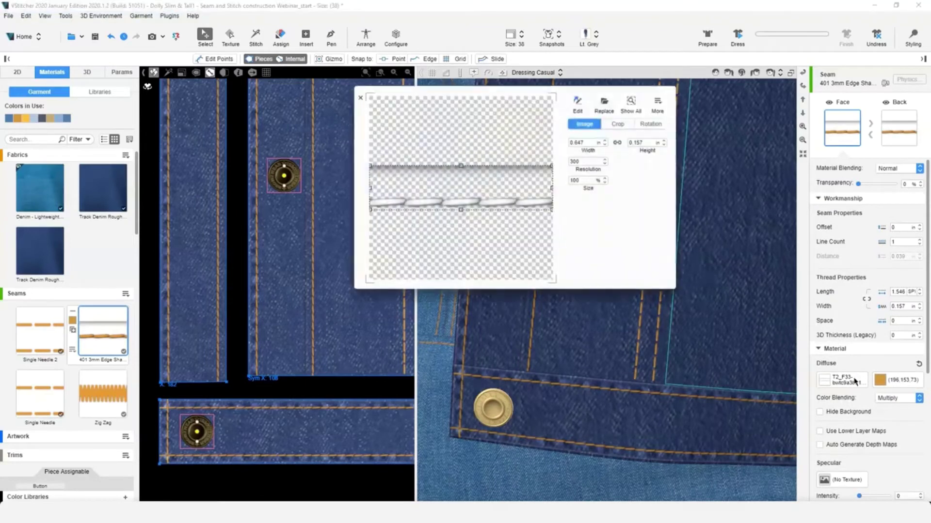
left_click_drag(596, 110, 597, 166)
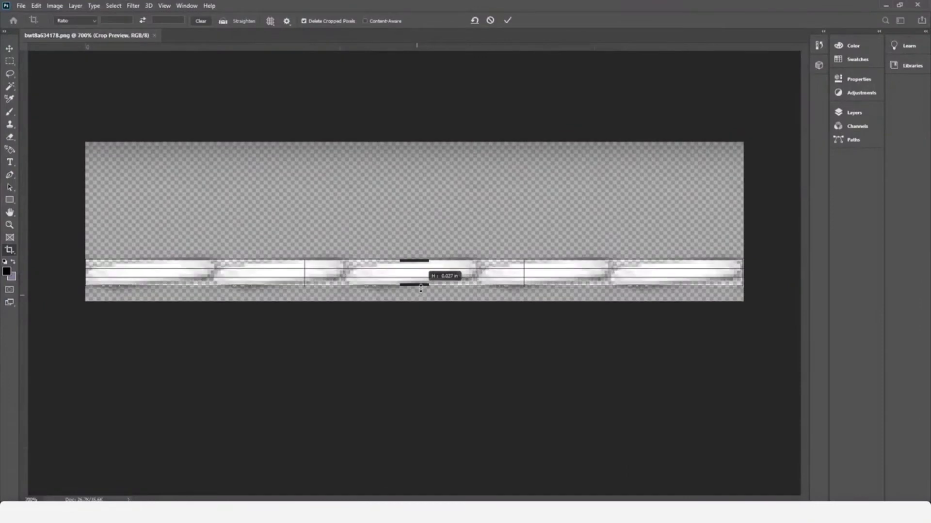
Crop the edge-seam texture to a single stitch, save it, and accept the texture update
left_click_drag(87, 273, 193, 272)
left_click_drag(626, 273, 483, 274)
key("Return")
left_click(21, 6)
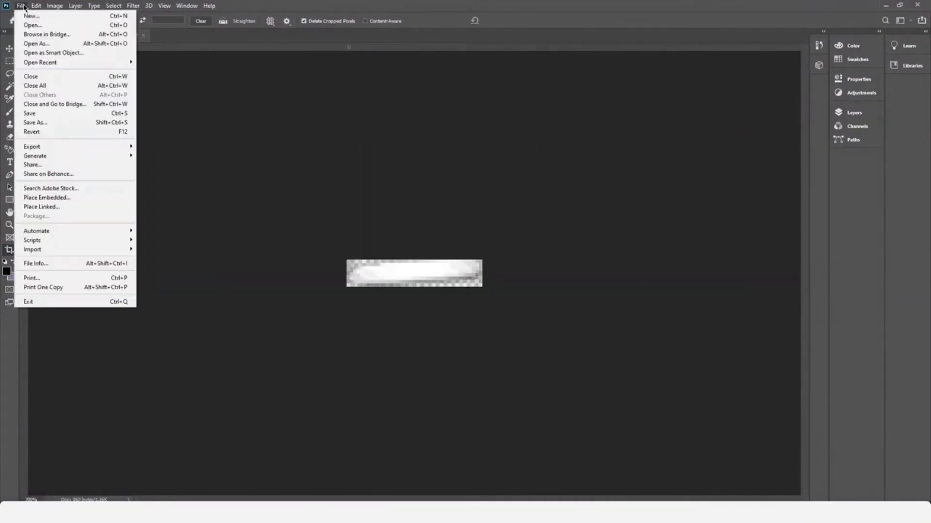
left_click(29, 115)
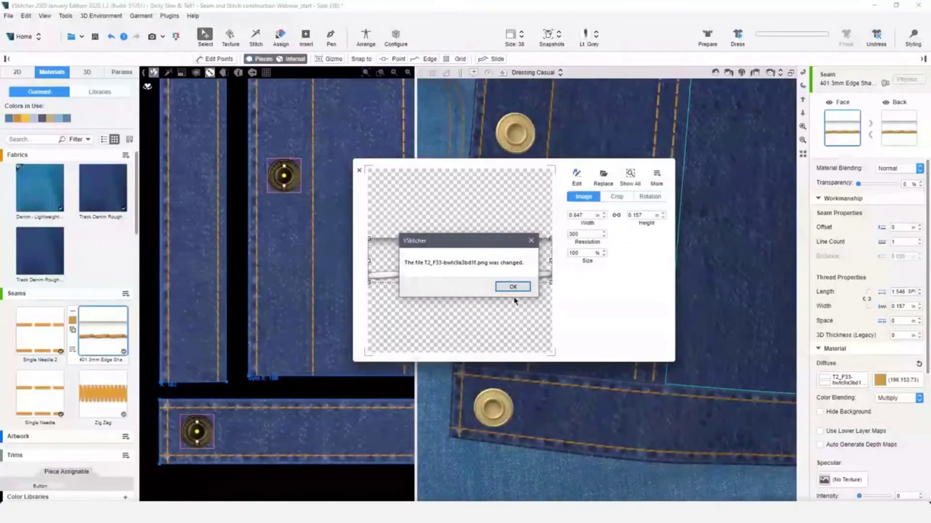
left_click(536, 287)
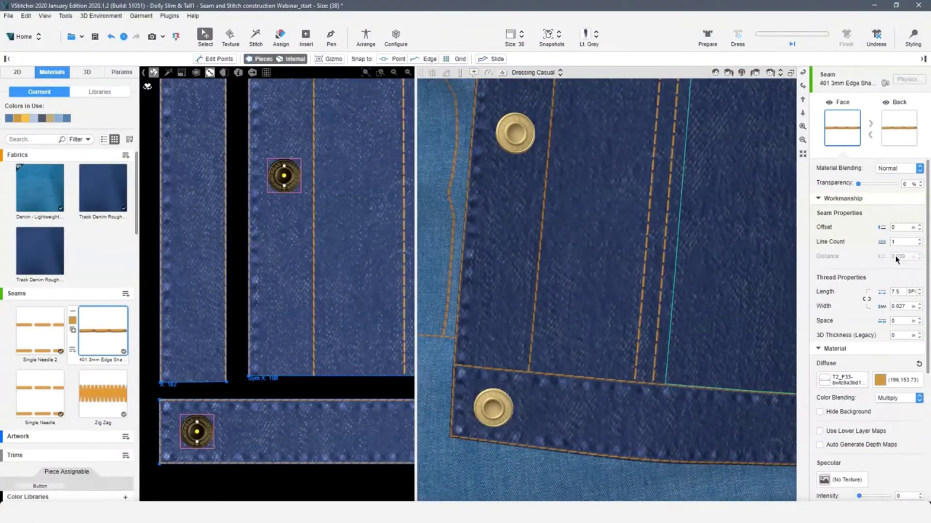
Set the edge seam Offset to 0.1 and enable Auto Generate Depth Maps
left_click(900, 227)
type(".1")
key("Return")
left_click(819, 445)
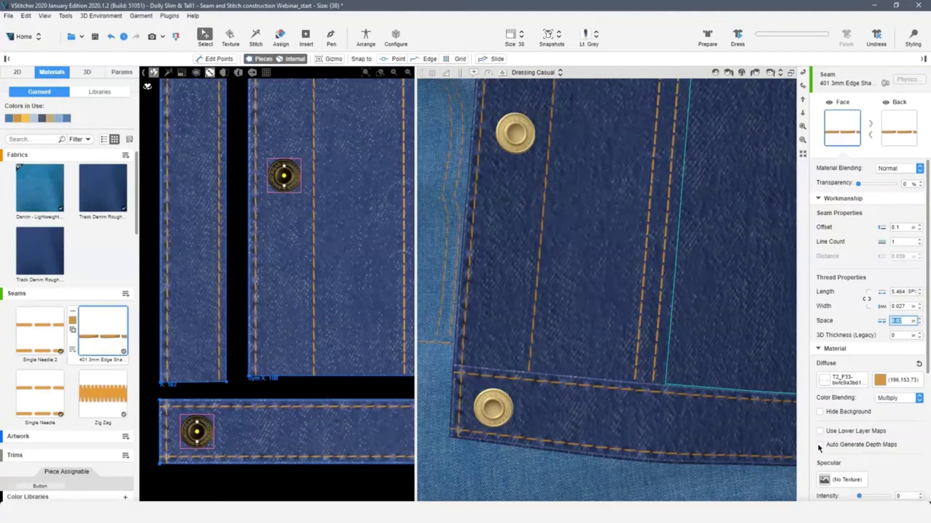
scroll(913, 420, "down", 2)
scroll(913, 420, "down", 3)
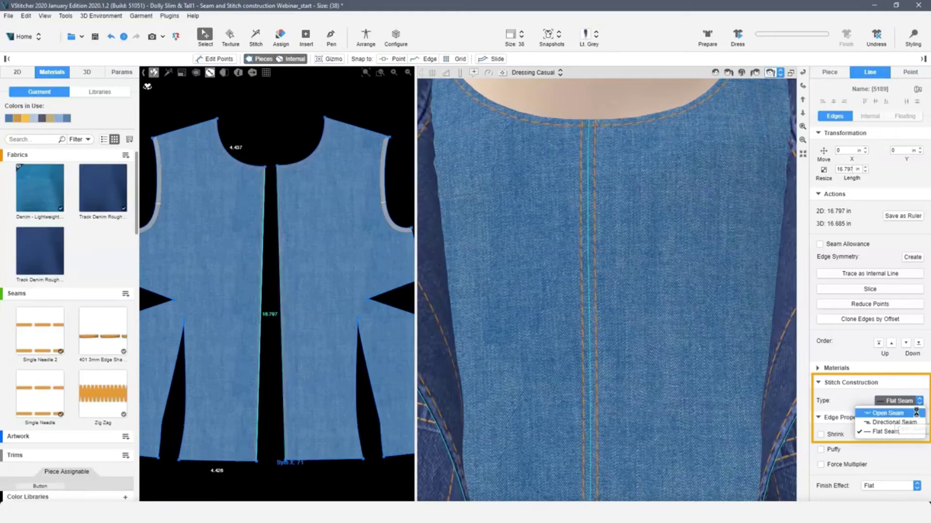
Make the centre-front edge an Open Seam and give the side-panel edges a 0.08 Directional Seam
left_click(917, 414)
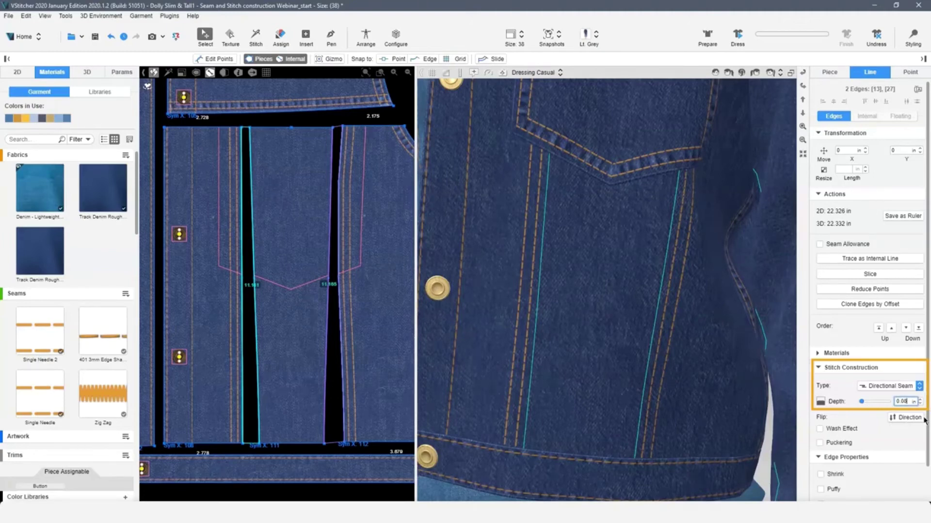
left_click(923, 419)
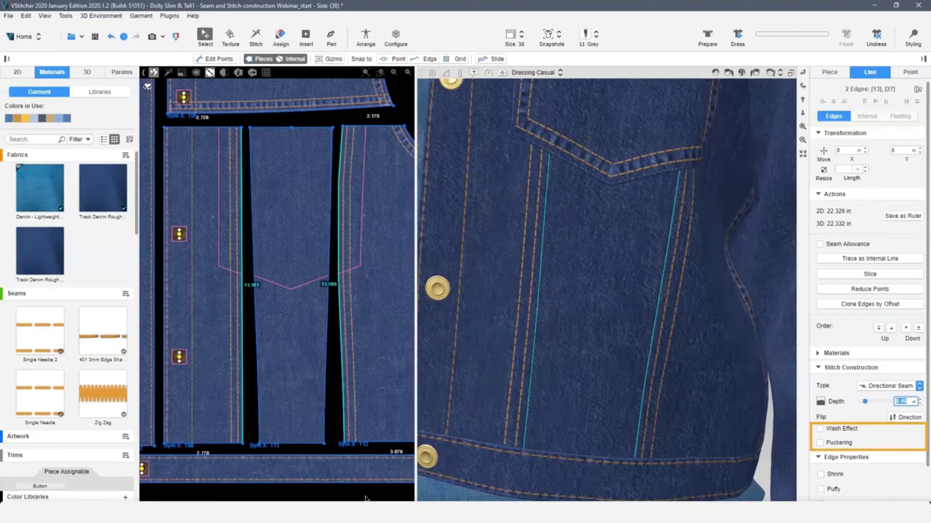
Turn on Wash Effect and Puckering for the directional seam, with Puckering Width 0.6
left_click(819, 429)
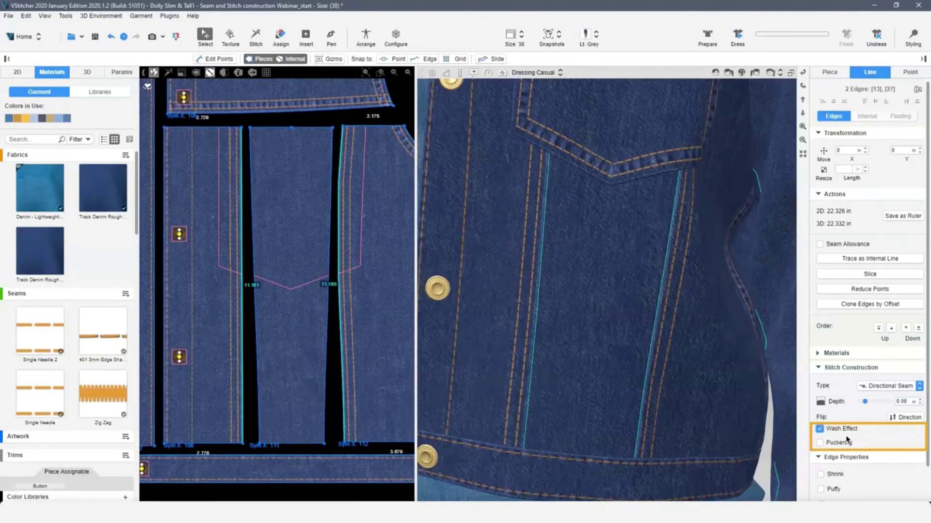
left_click(820, 443)
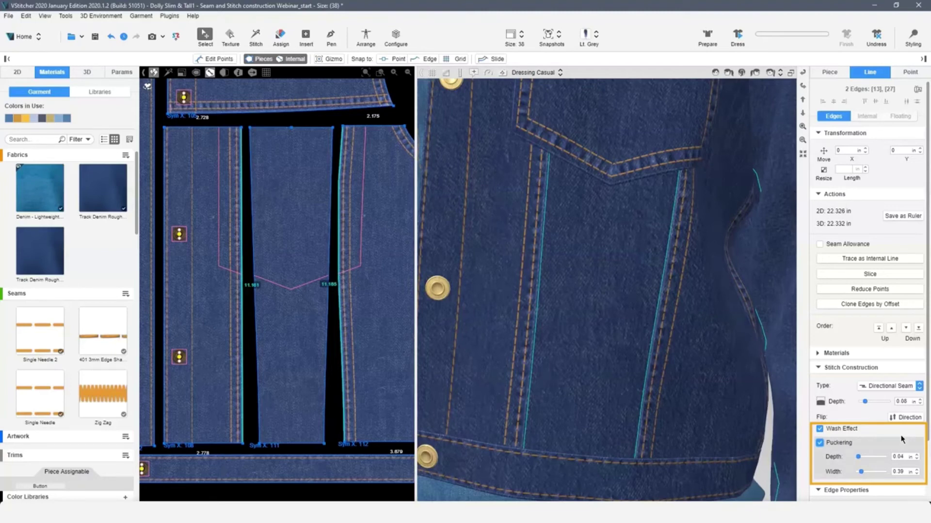
double_click(899, 471)
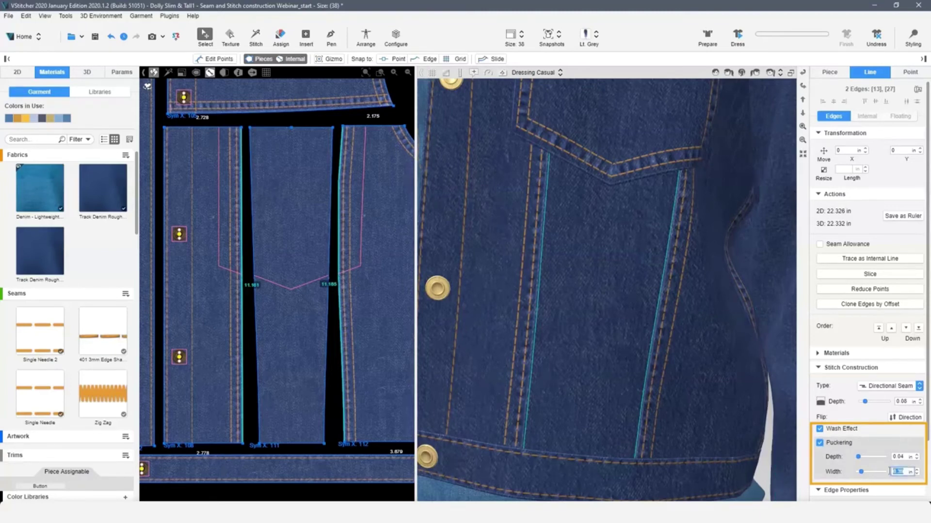
type("0.6")
key("Return")
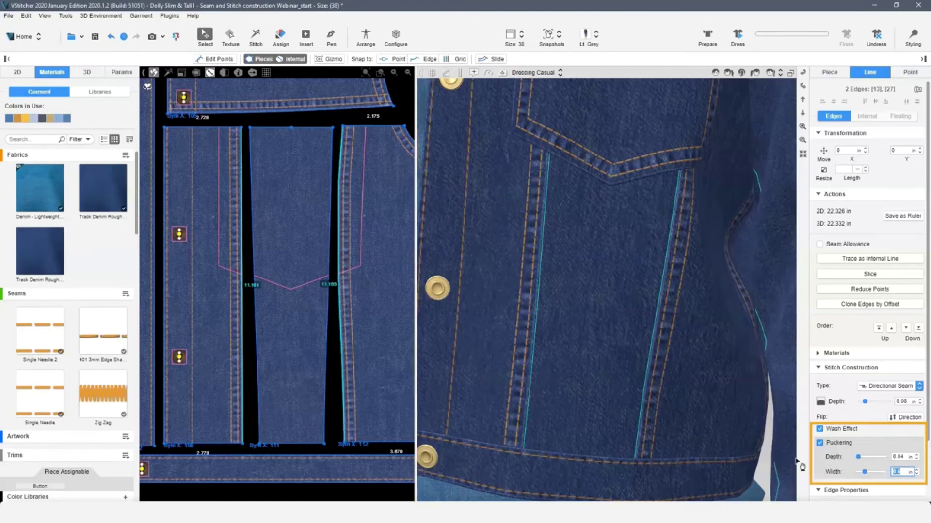
Restore the side-panel edge selection and flip the seam direction twice to compare sides
left_click(247, 418)
key("ctrl+z")
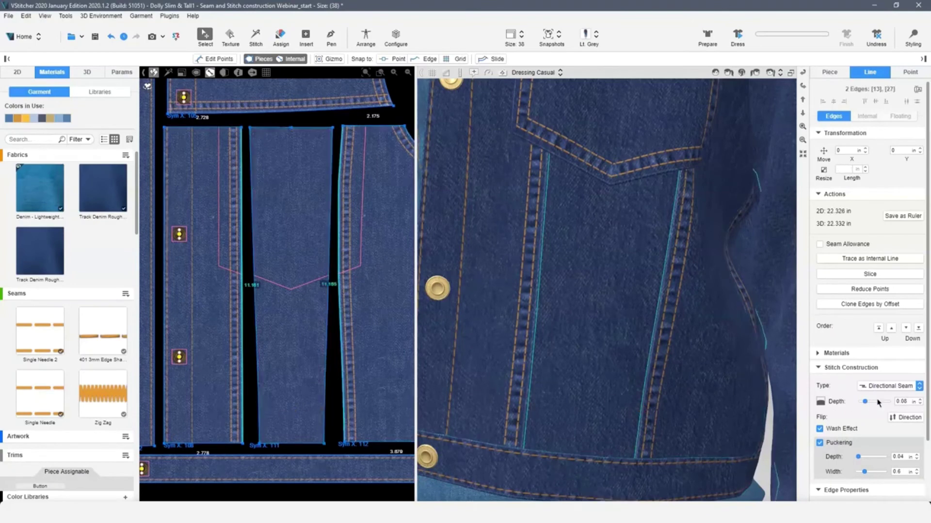
left_click(915, 419)
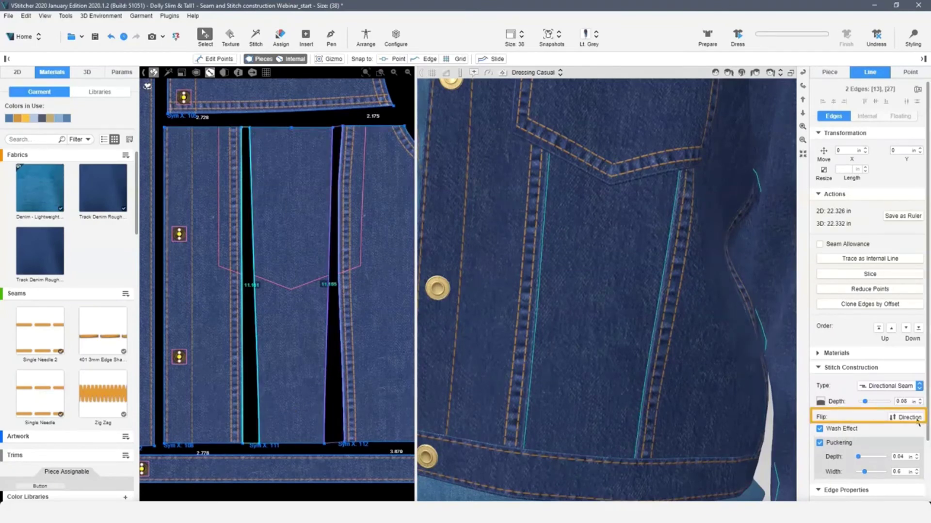
left_click(909, 417)
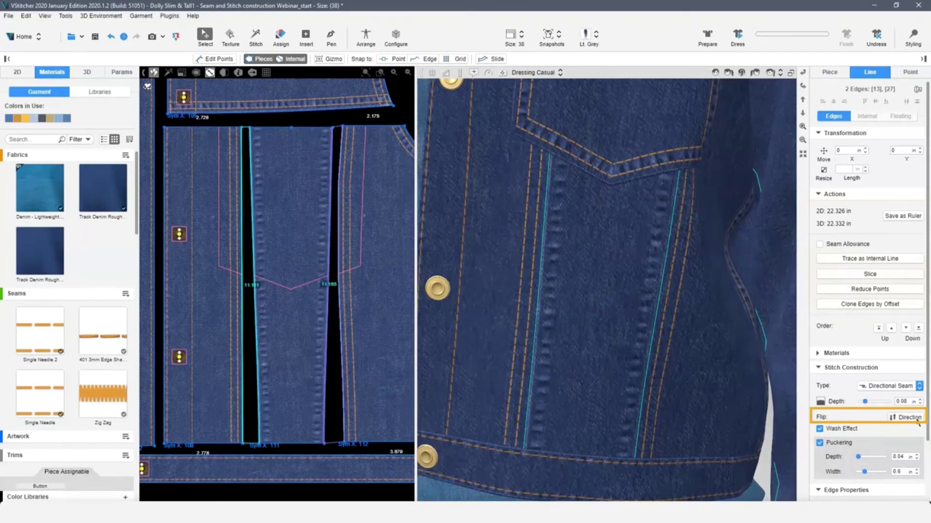
left_click(916, 418)
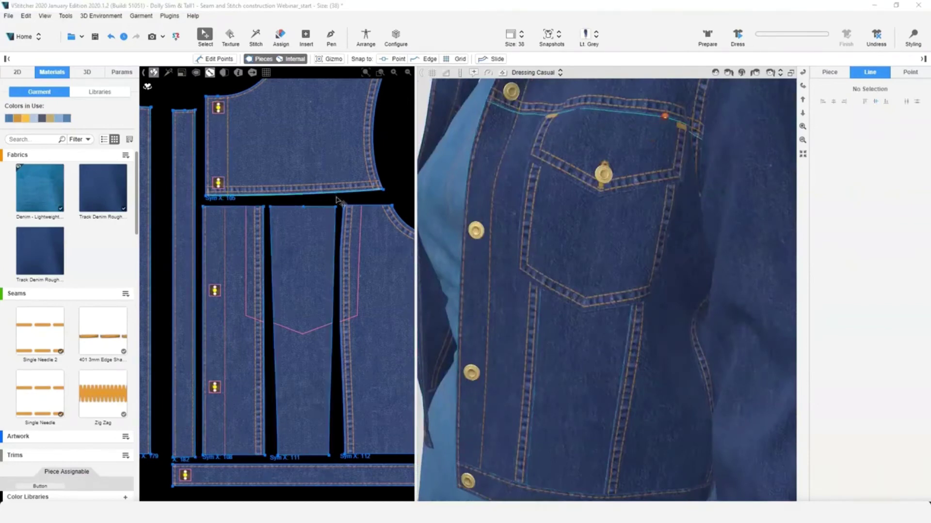
Check the yoke's bottom edge stays a Directional Seam, then deselect it
left_click(337, 197)
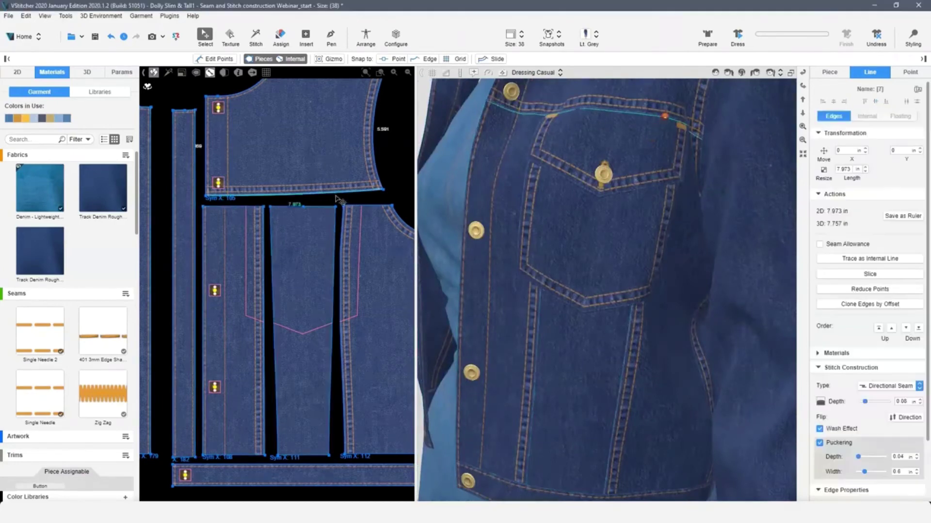
left_click(913, 386)
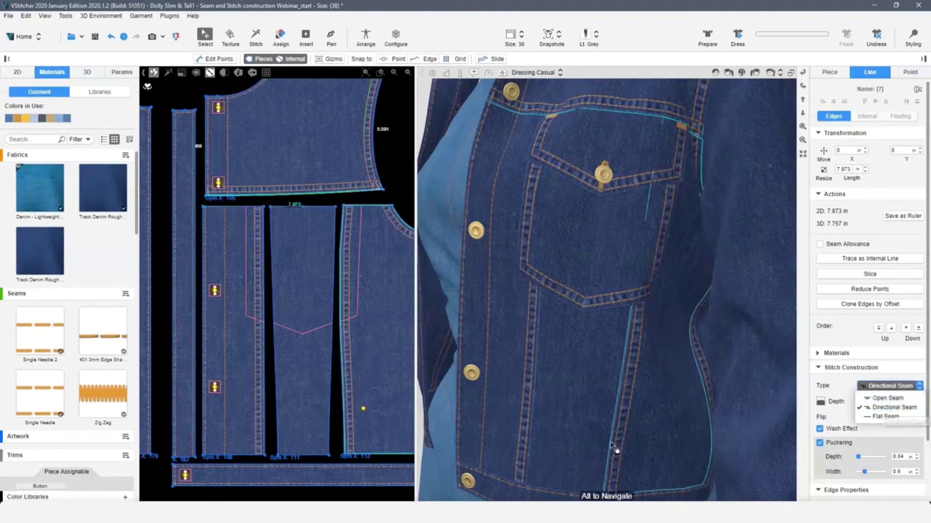
left_click(397, 498)
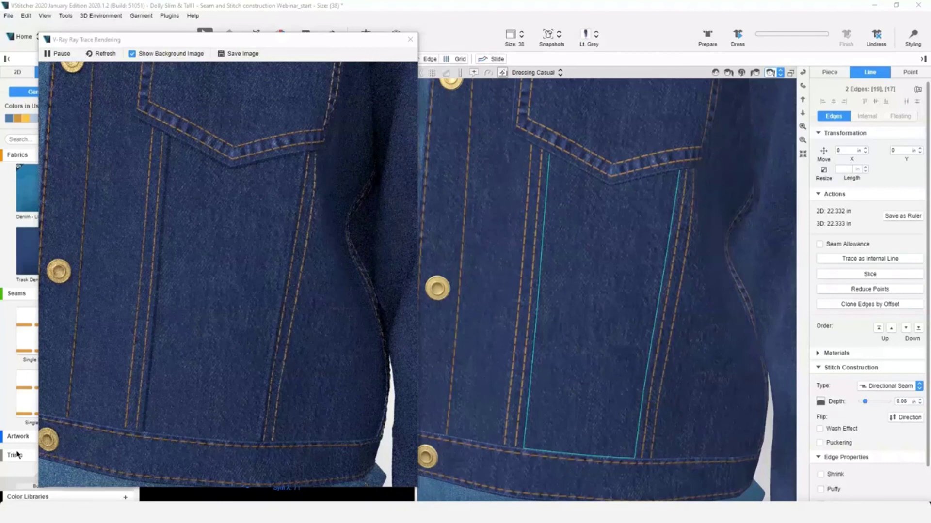
left_click(199, 498)
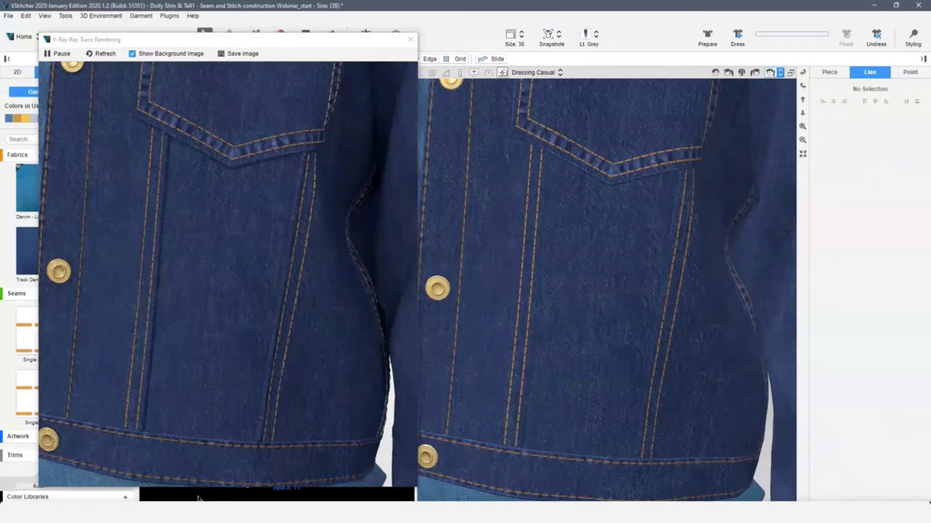